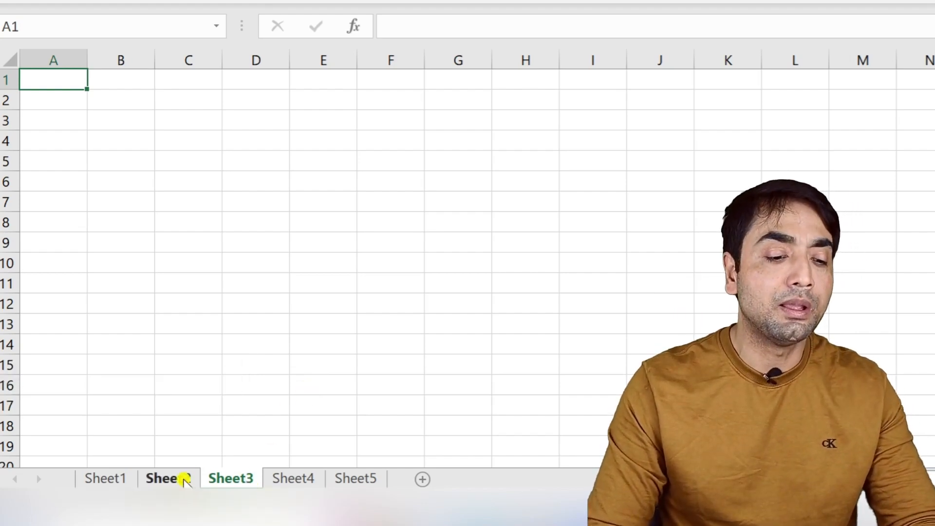
Step: Select Sheet2 through Sheet4 as a group and hide them
left_click(185, 478)
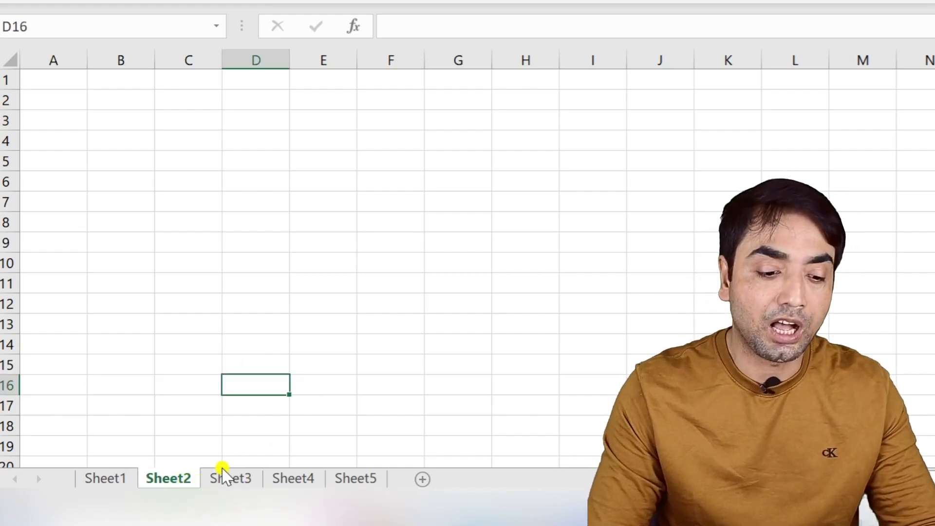
left_click(292, 478, "shift")
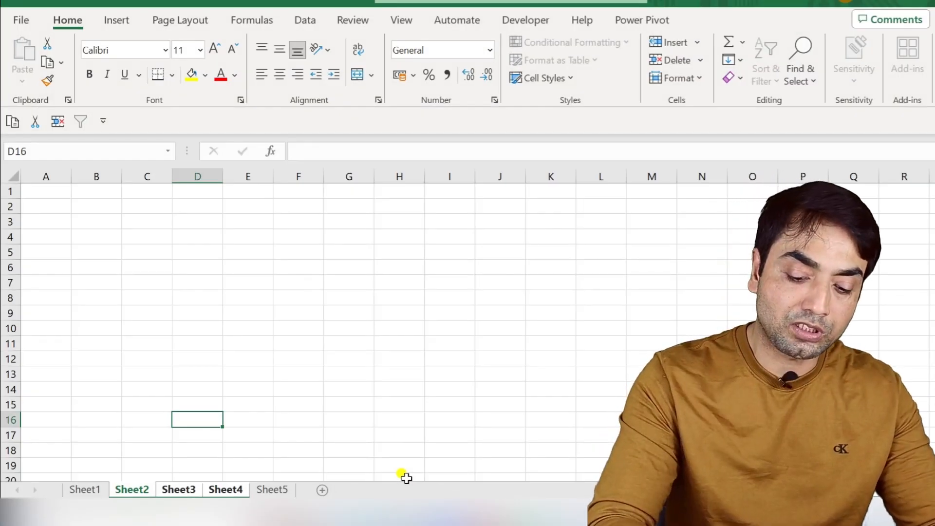
key("alt")
key("o")
key("h")
key("h")
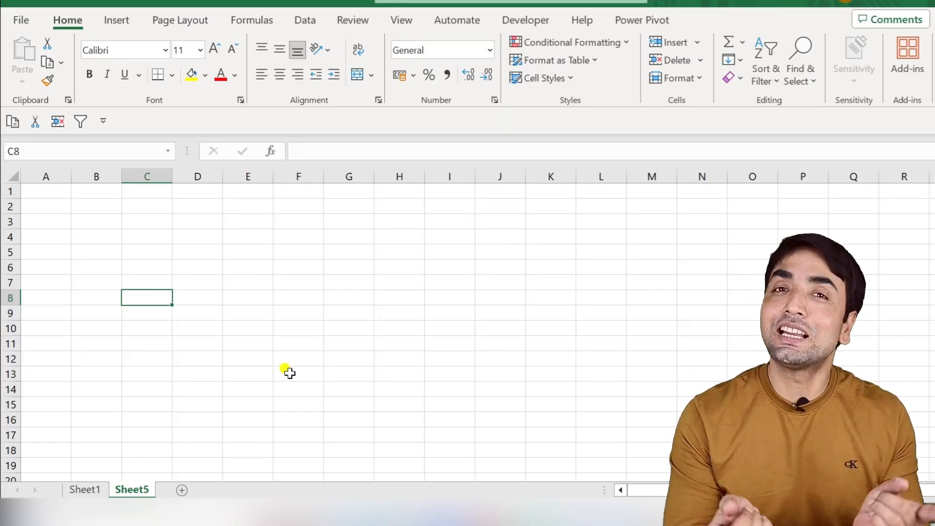
Step: Unhide Sheet2, Sheet3 and Sheet4 together
key("alt")
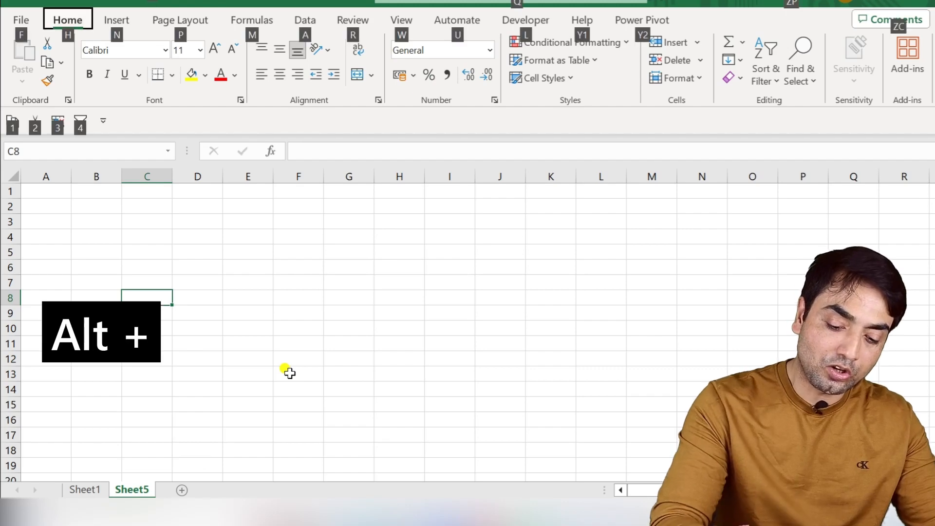
key("o")
key("h")
key("u")
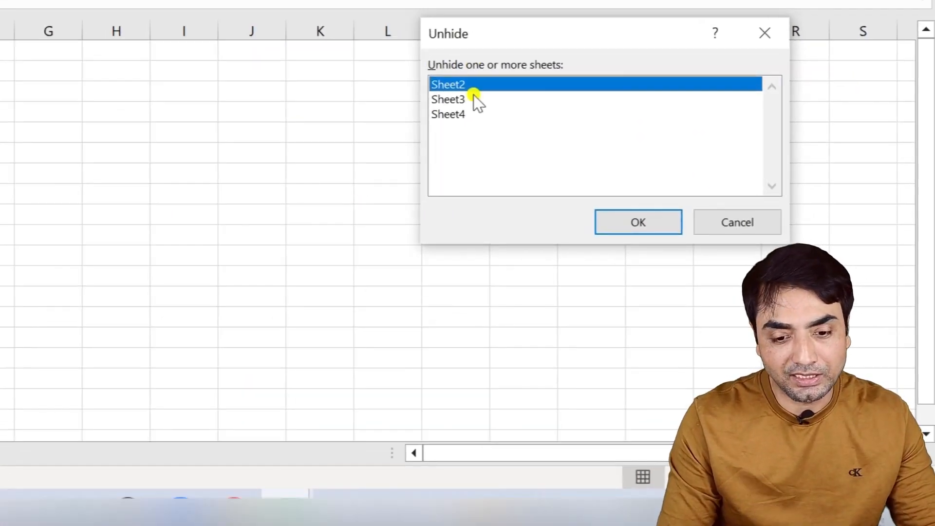
left_click(456, 113, "shift")
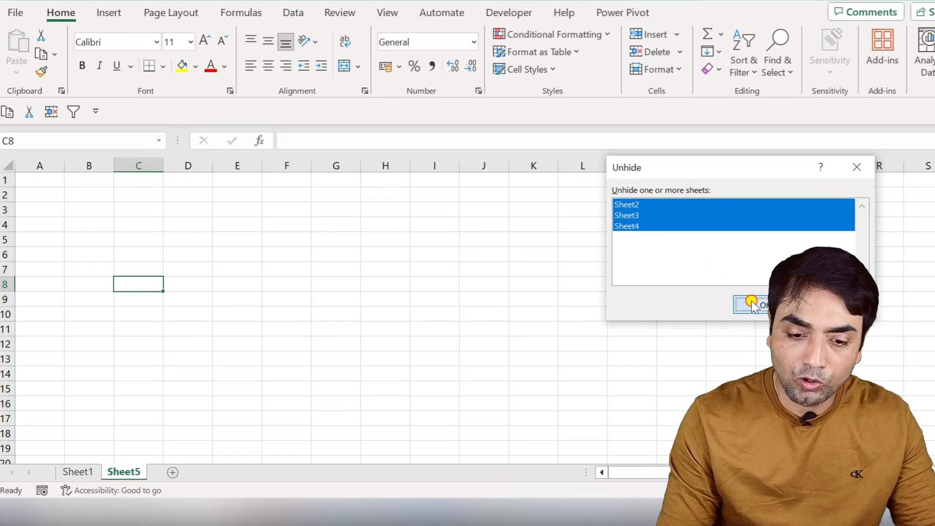
left_click(635, 222)
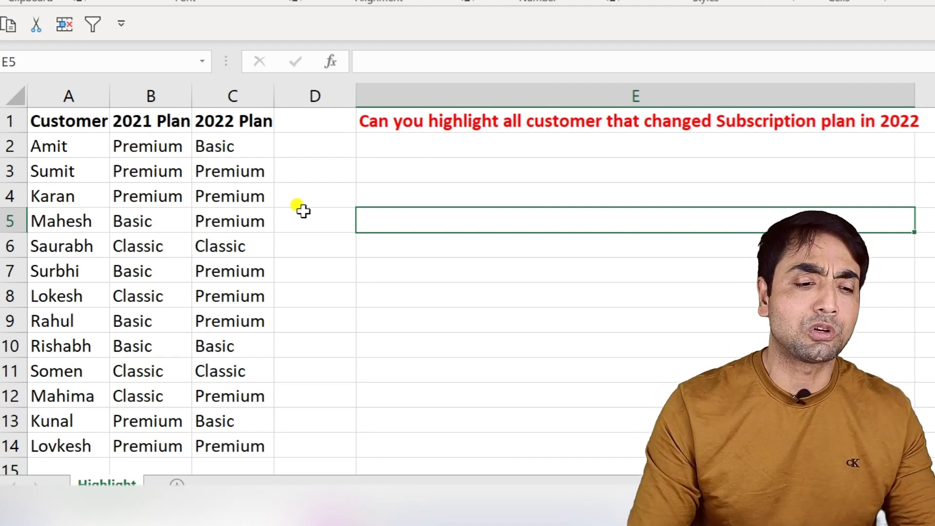
Step: Select the row differences between the 2021 Plan and 2022 Plan columns in B2:C14
left_click_drag(157, 140, 246, 414)
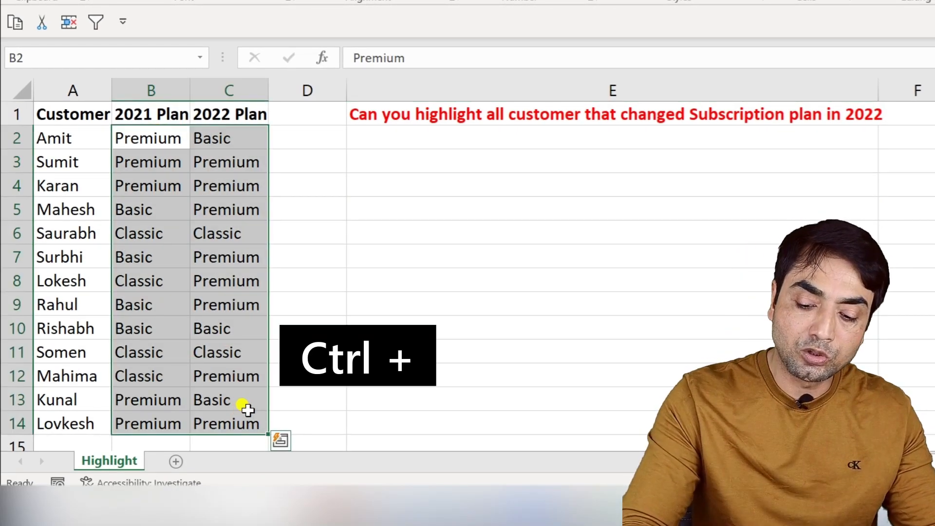
key("ctrl+backslash")
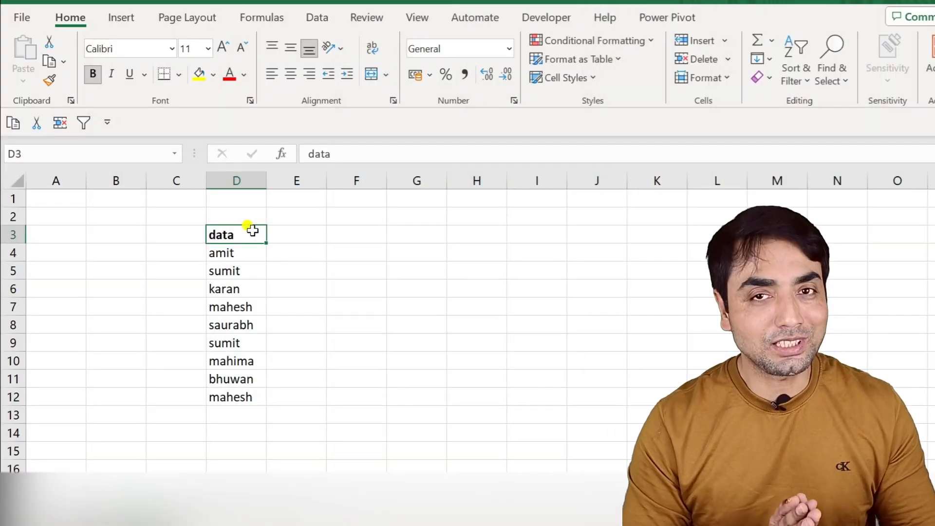
Step: Add a filter to the data column with its header in D3
key("alt")
key("d")
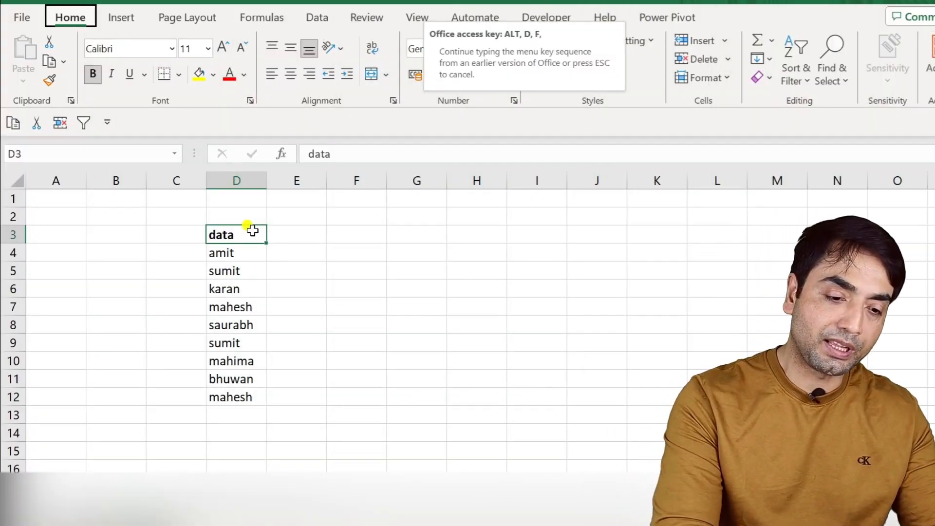
key("f")
key("f")
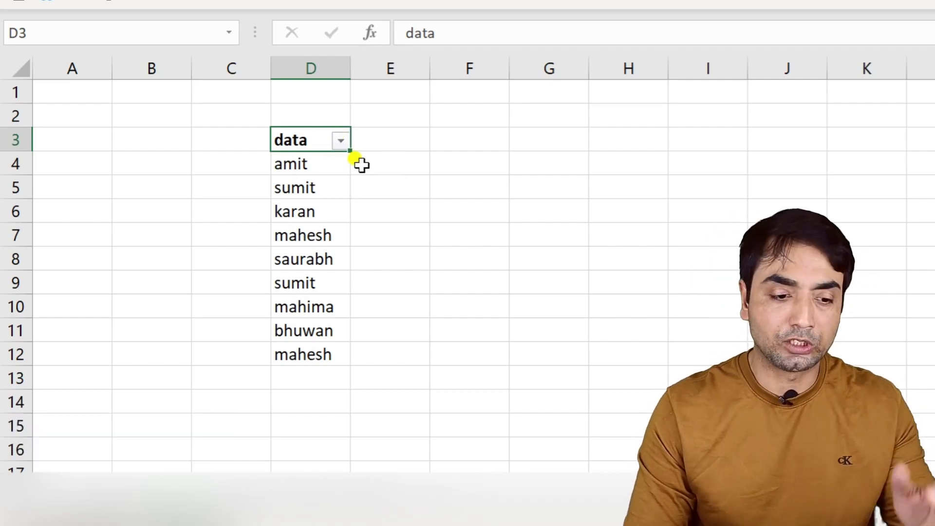
Step: Display the filter options of the data column twice and close them without filtering
left_click(341, 141)
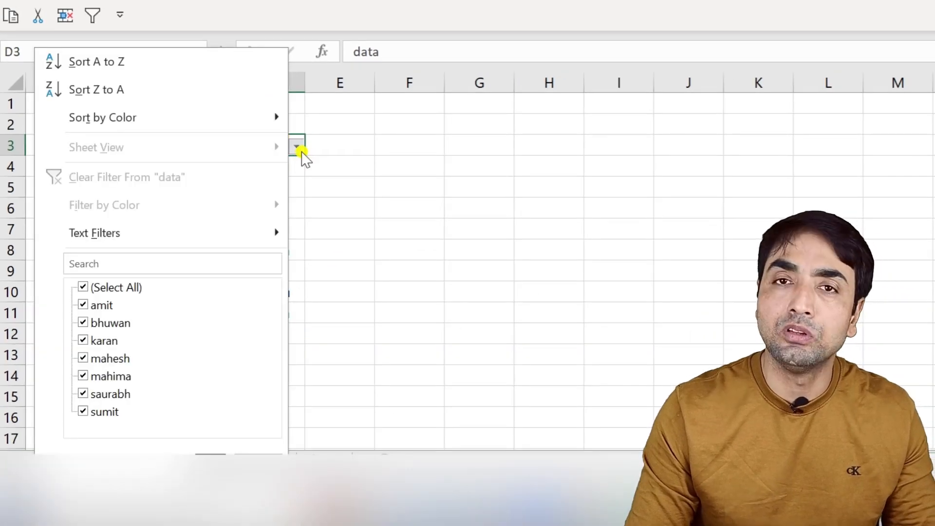
left_click(301, 151)
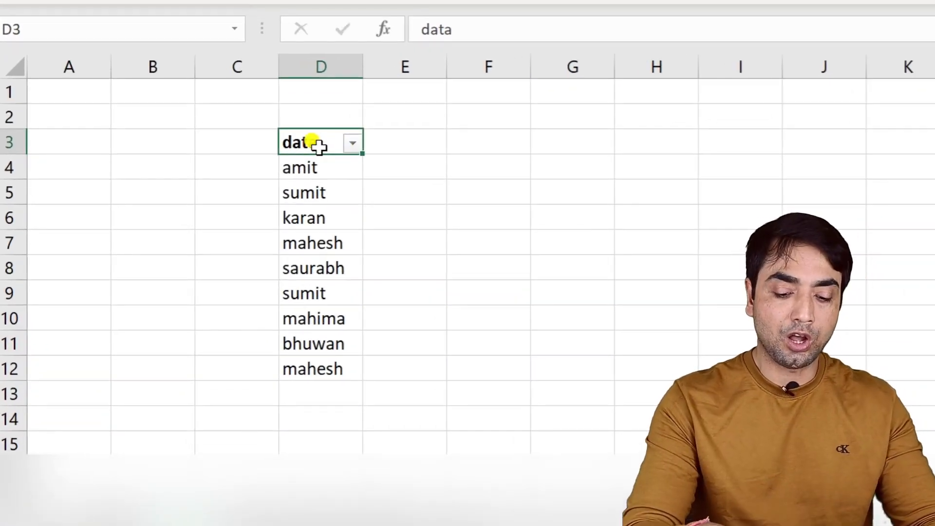
key("alt+Down")
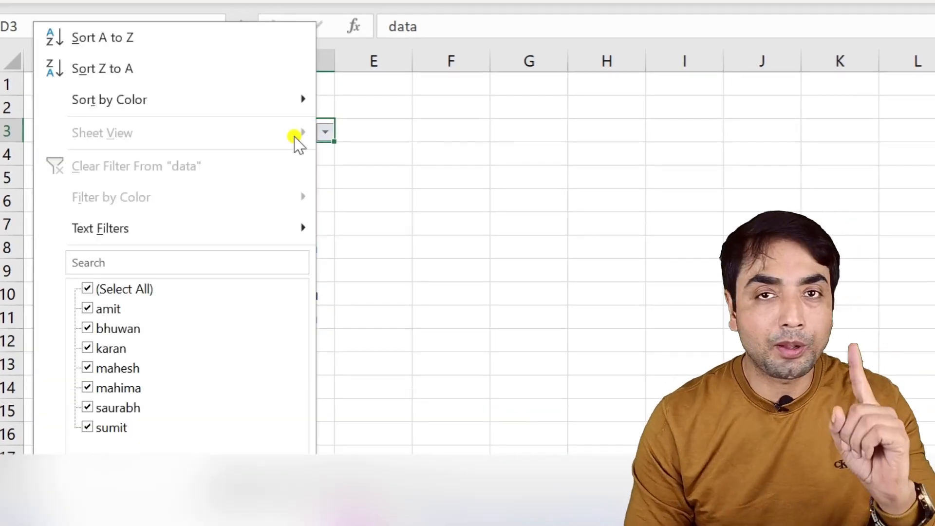
key("Escape")
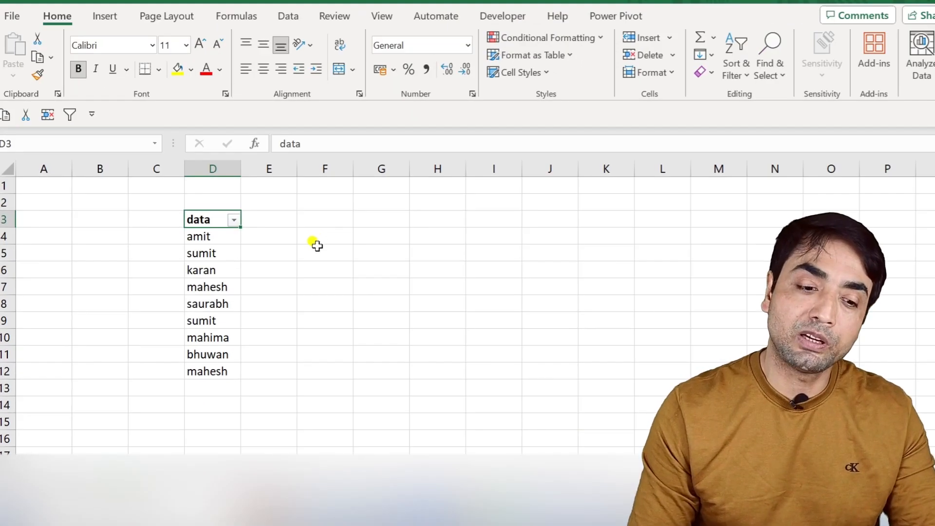
Step: Add list data validation to cell F5 with the source =$D$4:$D$12
left_click(317, 246)
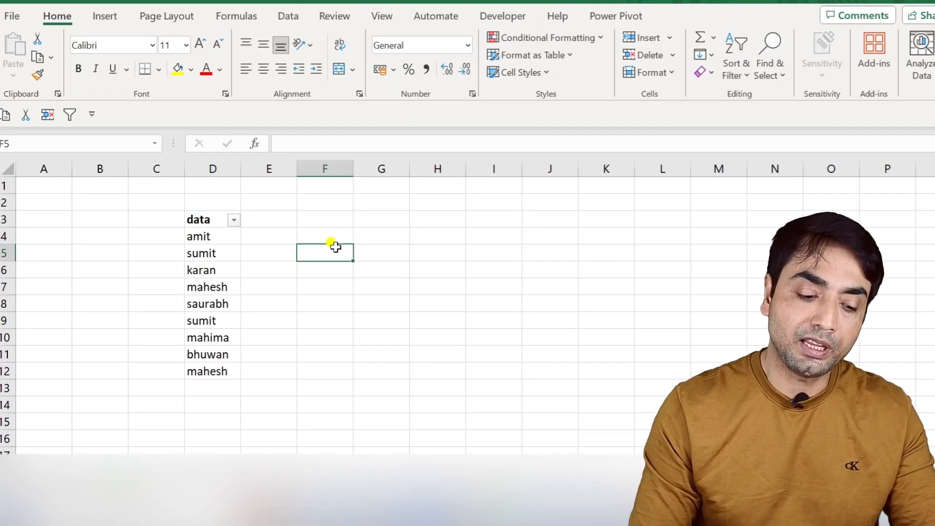
key("alt+d")
key("l")
left_click(620, 203)
left_click(611, 246)
left_click(605, 273)
left_click_drag(199, 237, 197, 370)
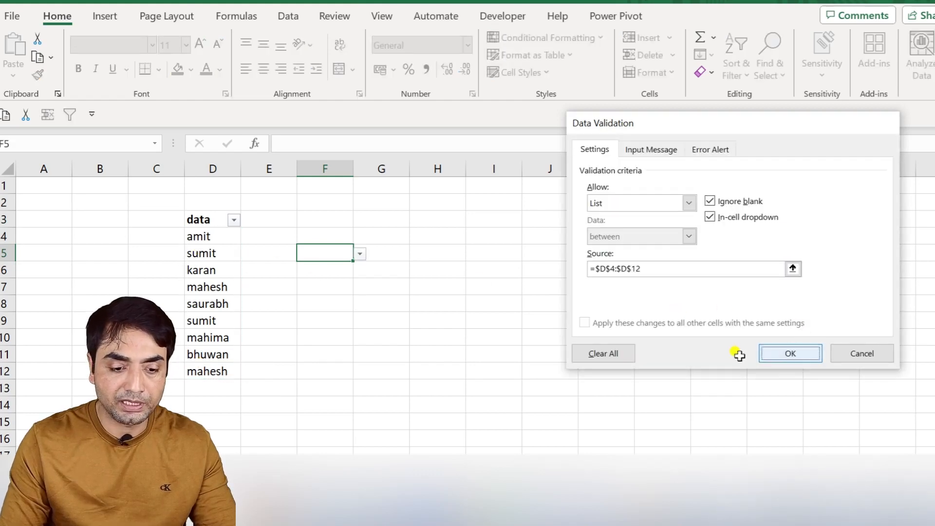
left_click(769, 353)
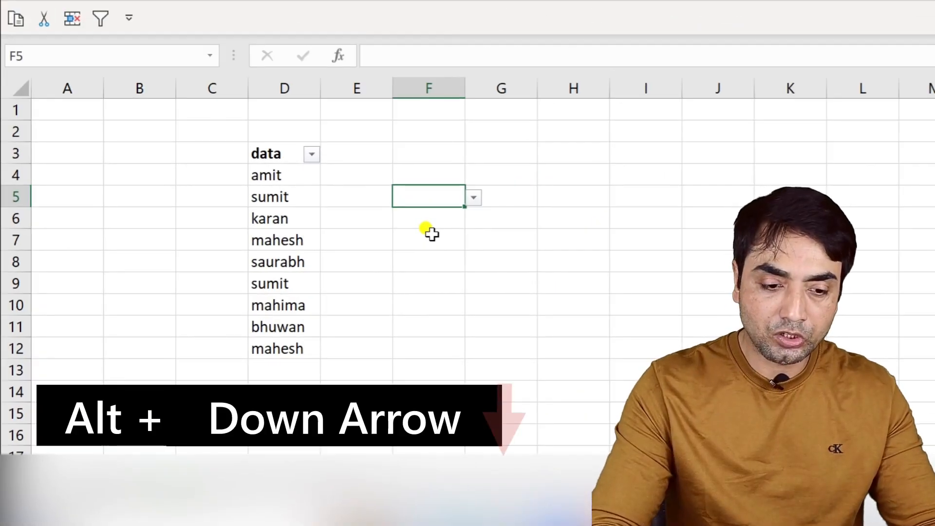
Step: Display the validation choices in F5, close them without choosing, and briefly select the source names in D5:D11
key("alt+Down")
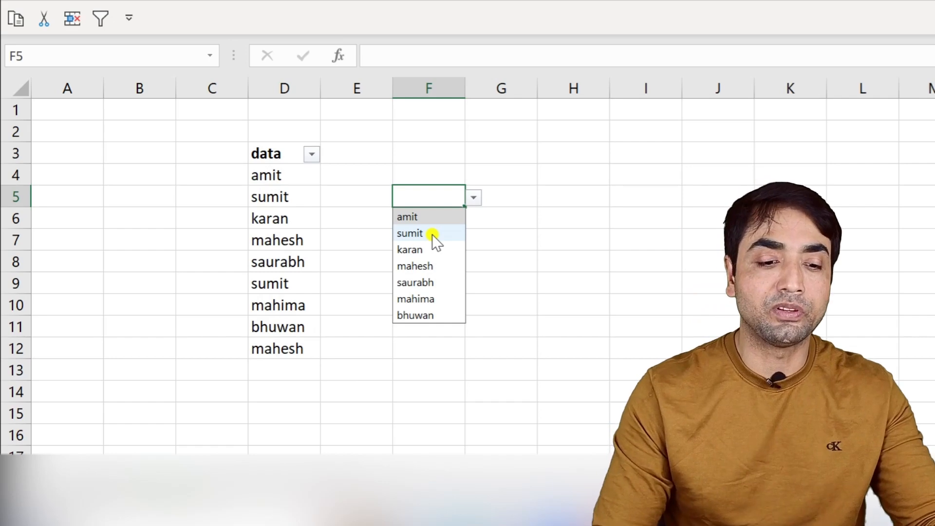
key("Escape")
left_click_drag(291, 197, 280, 323)
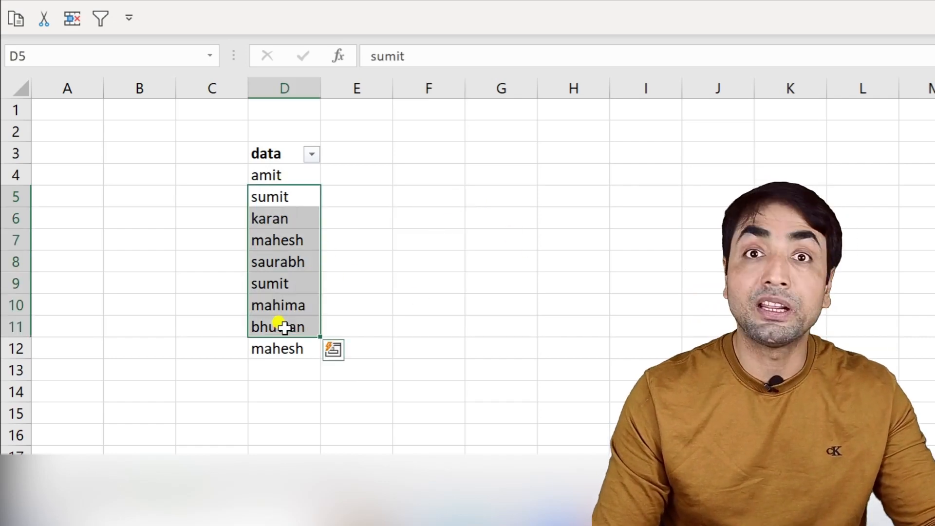
left_click(539, 325)
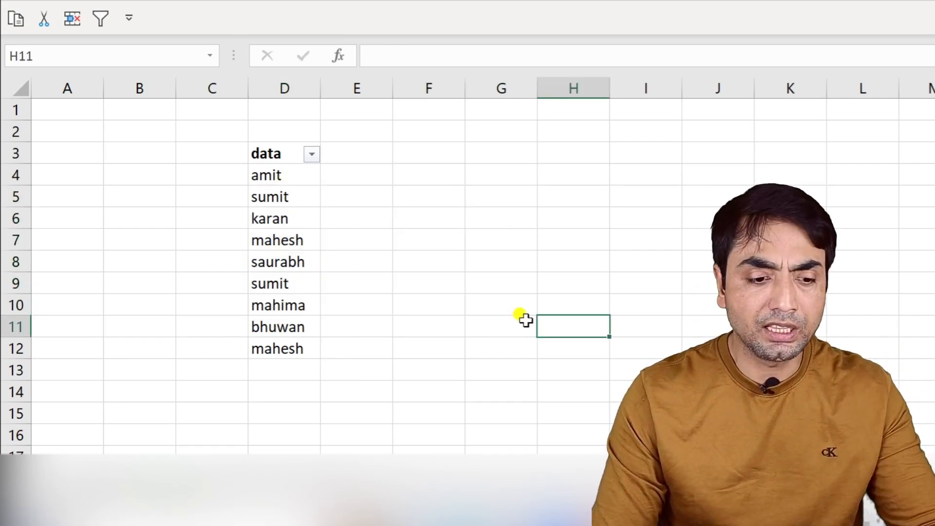
Step: Display the pick list of existing column entries for cell D5
left_click(285, 200)
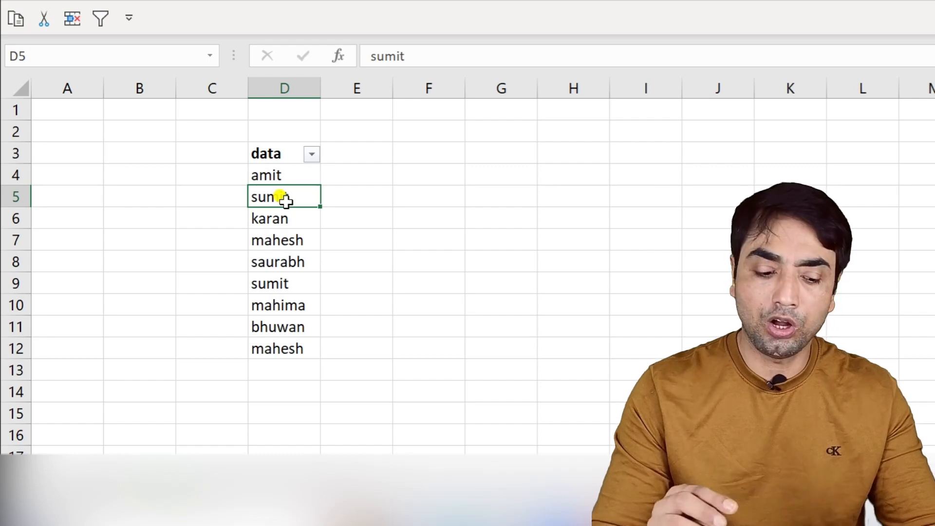
key("alt")
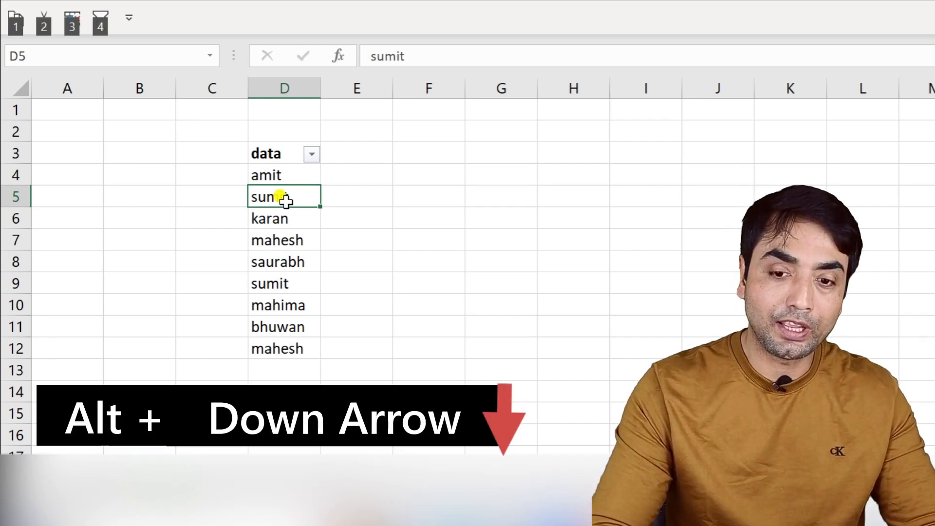
key("alt+Down")
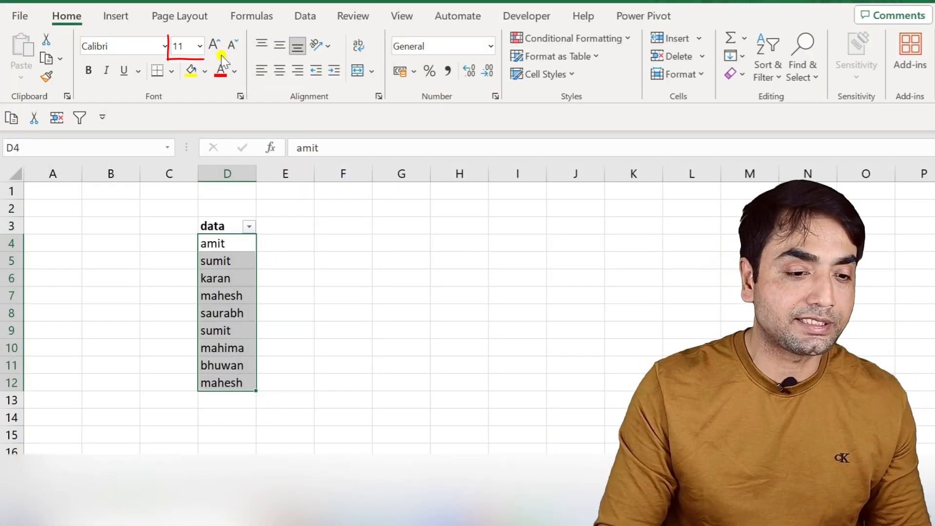
Step: Increase the font size of the names in D4:D12 by three increments
left_click(200, 46)
left_click(199, 46)
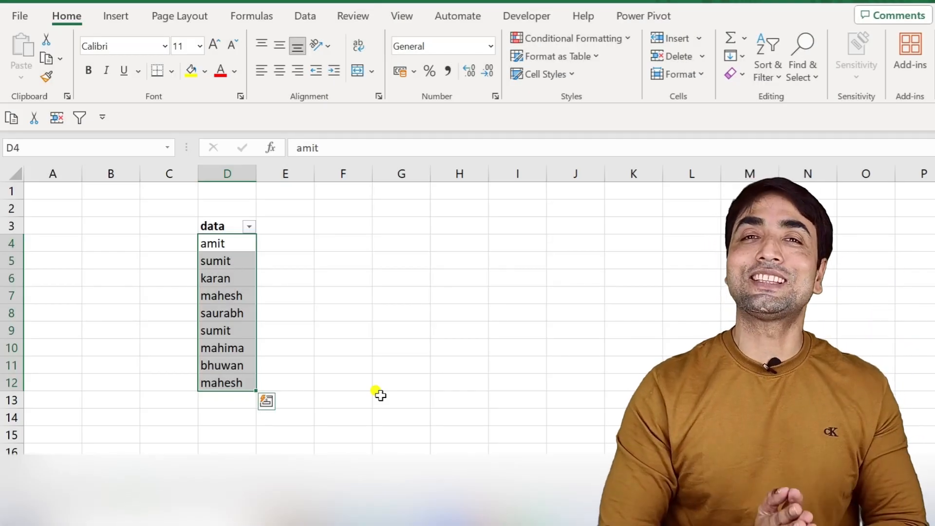
key("alt")
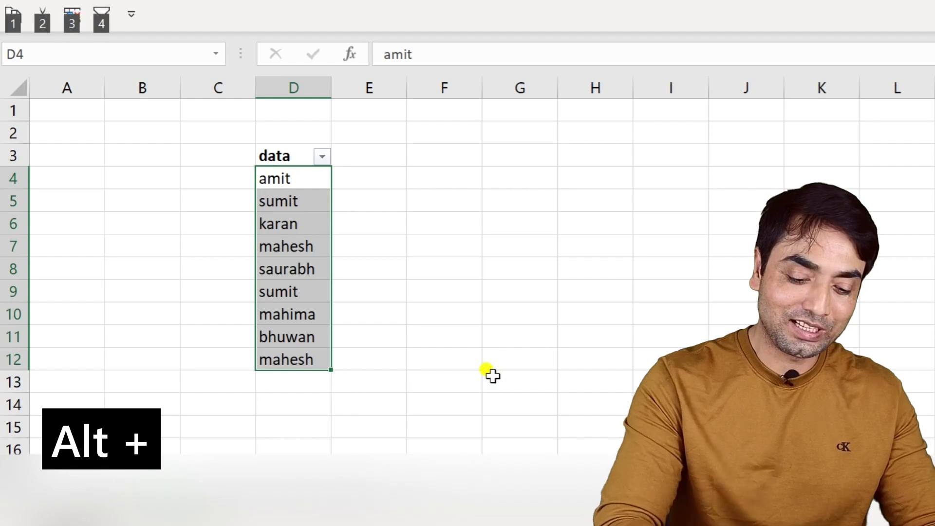
key("h")
key("f")
key("g")
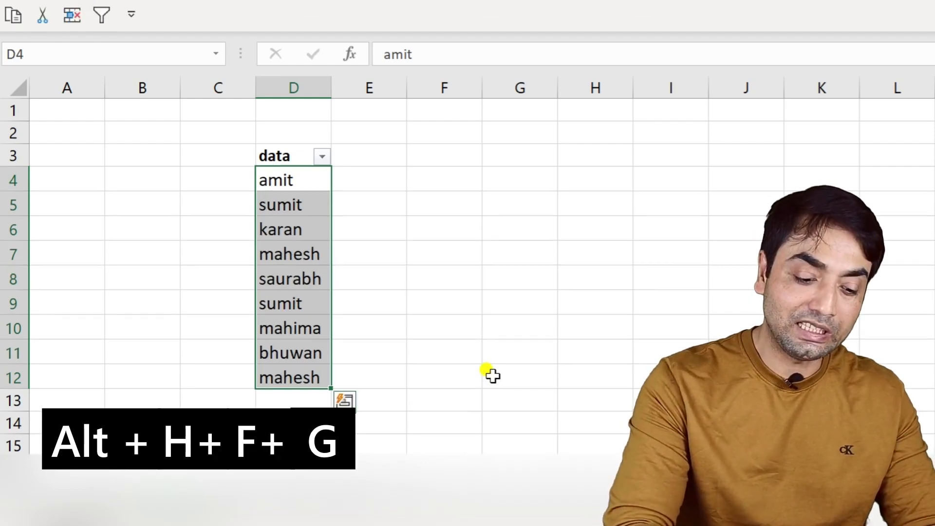
key("alt")
key("h")
key("f")
key("g")
key("alt")
key("h")
key("f")
key("g")
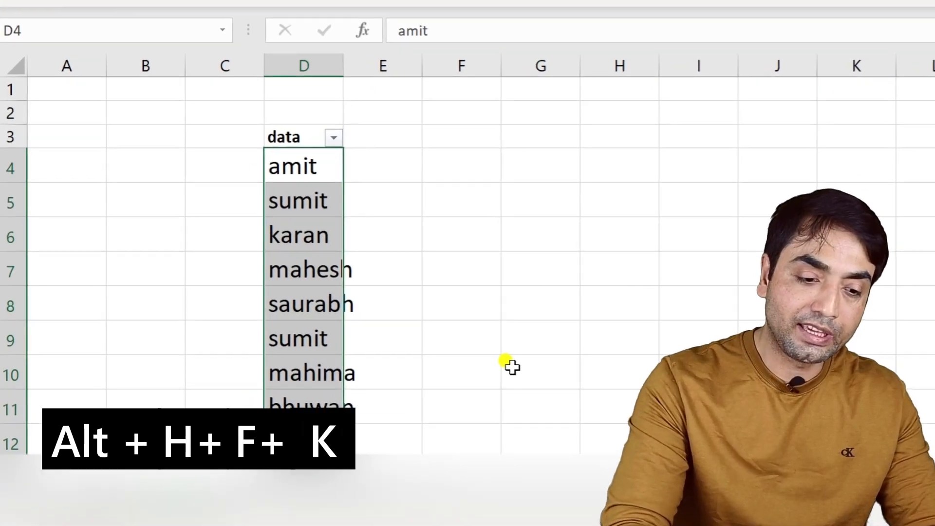
Step: Decrease the font size of the names in D4:D12 by one increment
key("alt+h")
key("f")
key("k")
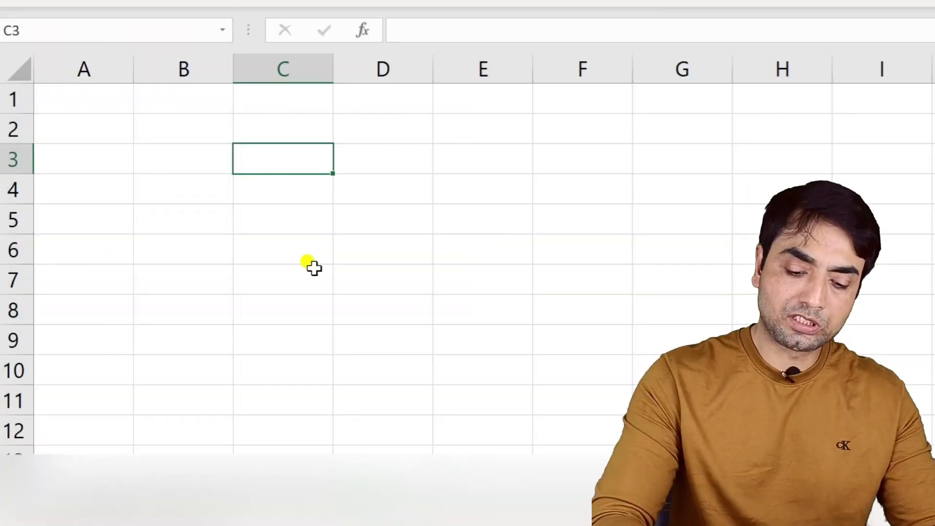
Step: Enter innozant in C3, mis in C6, data in C7 and analytics in C8
type("in")
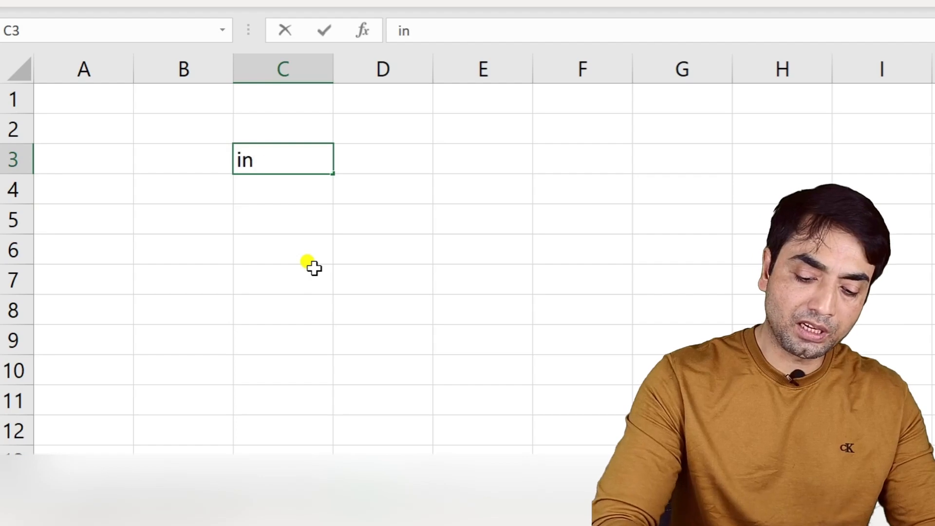
type("nozant")
key("Return")
key("Return")
key("Return")
type("mis")
key("Return")
type("data")
key("Return")
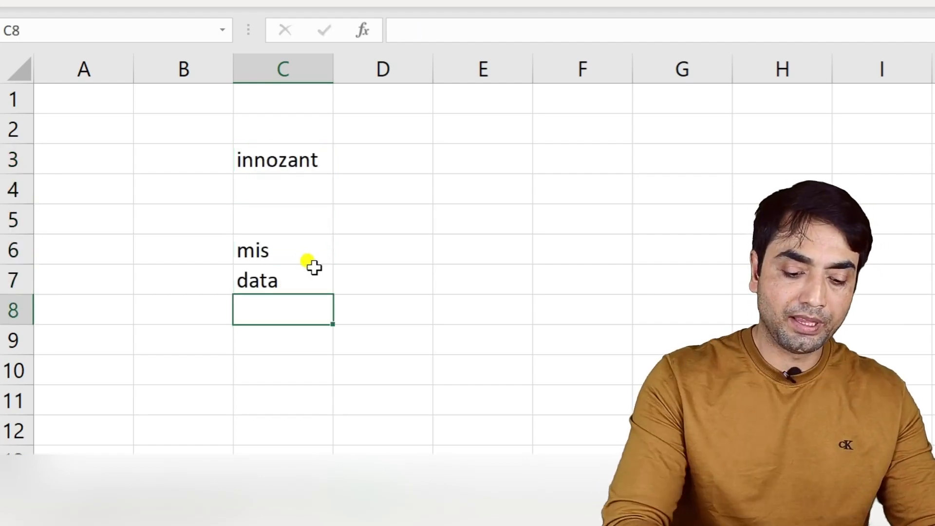
type("analytics")
key("Return")
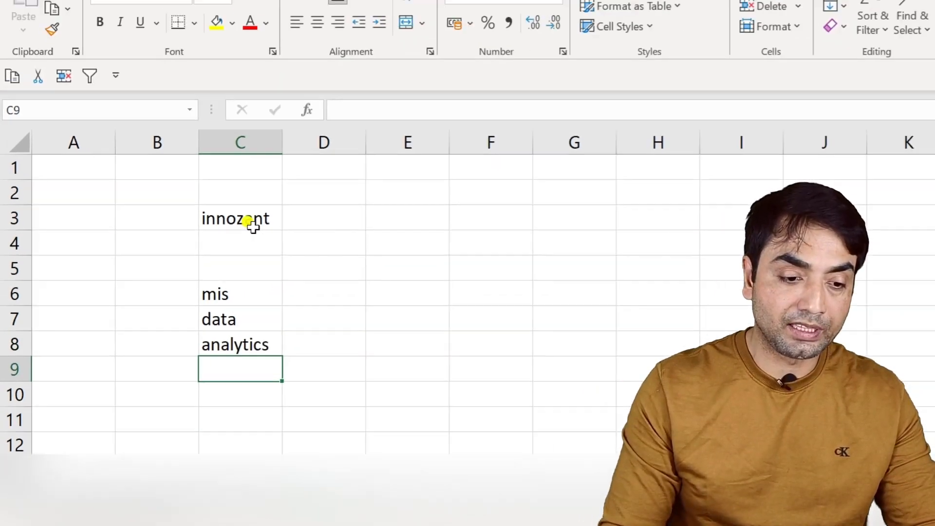
Step: Fill cell C3 with yellow and repeat the fill on cell C7
left_click(258, 214)
left_click(223, 5)
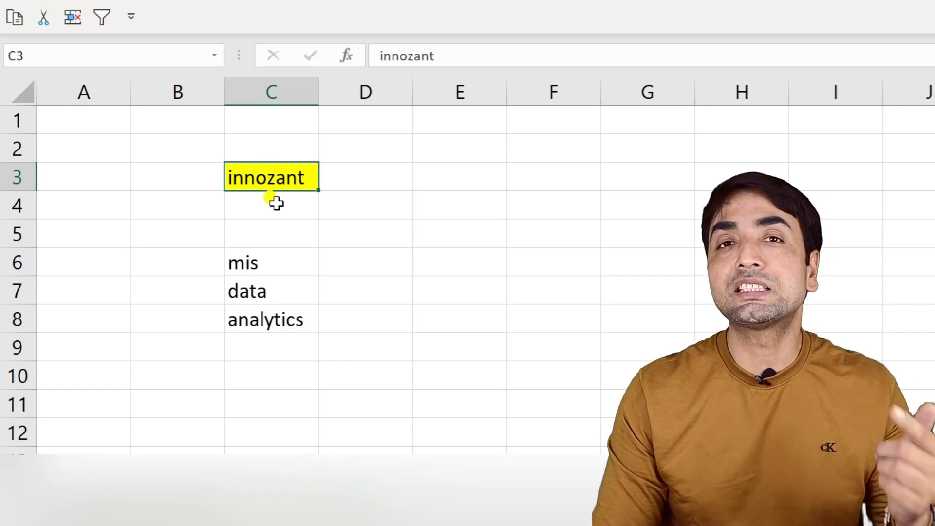
left_click(299, 282)
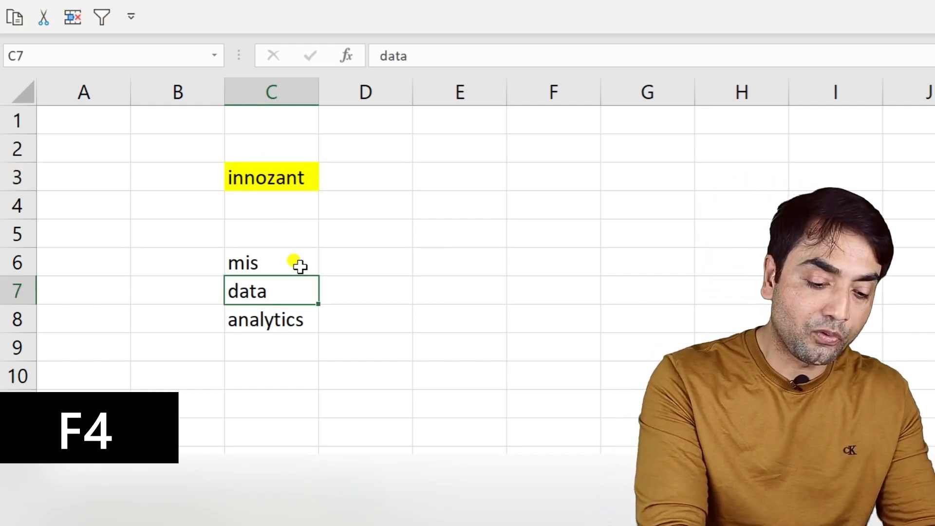
key("F4")
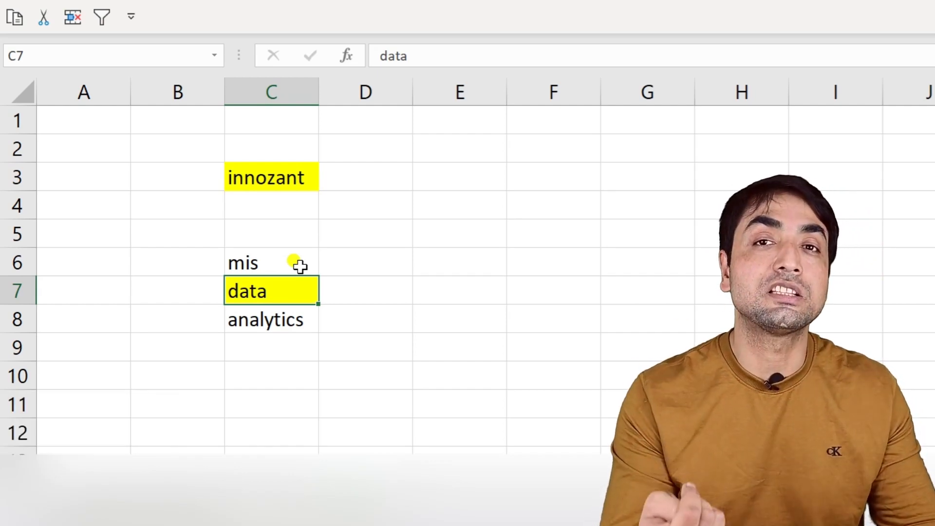
Step: Repeat the yellow fill on the empty cells C10, F7 and H5
left_click(265, 384)
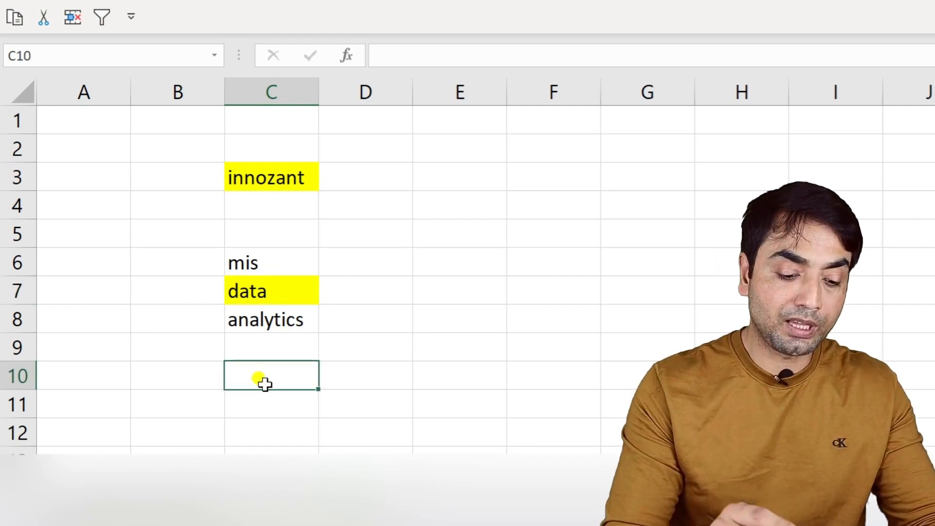
key("ctrl+y")
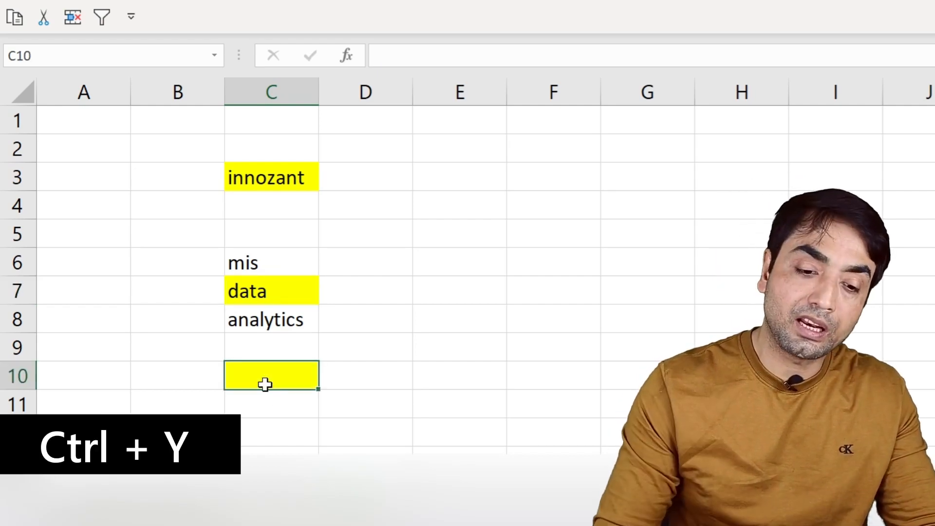
left_click(573, 278)
key("ctrl+y")
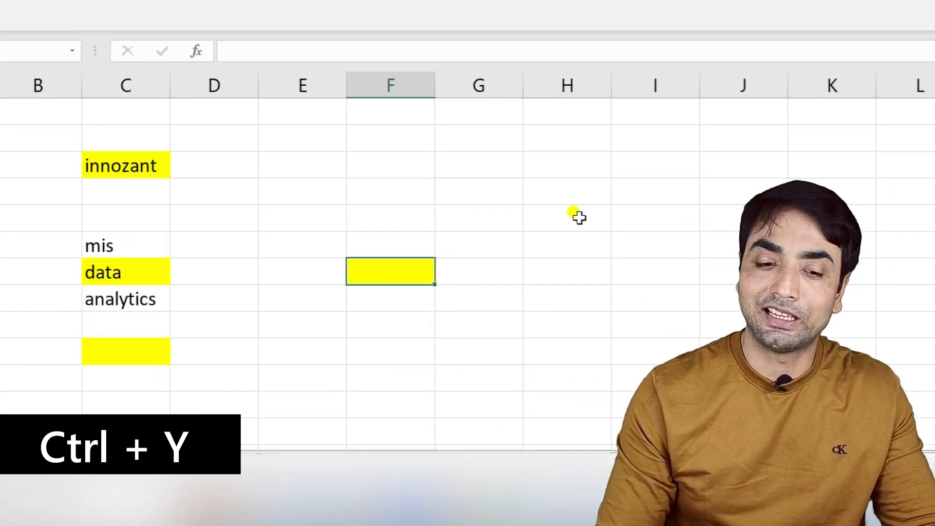
left_click(578, 217)
key("ctrl+y")
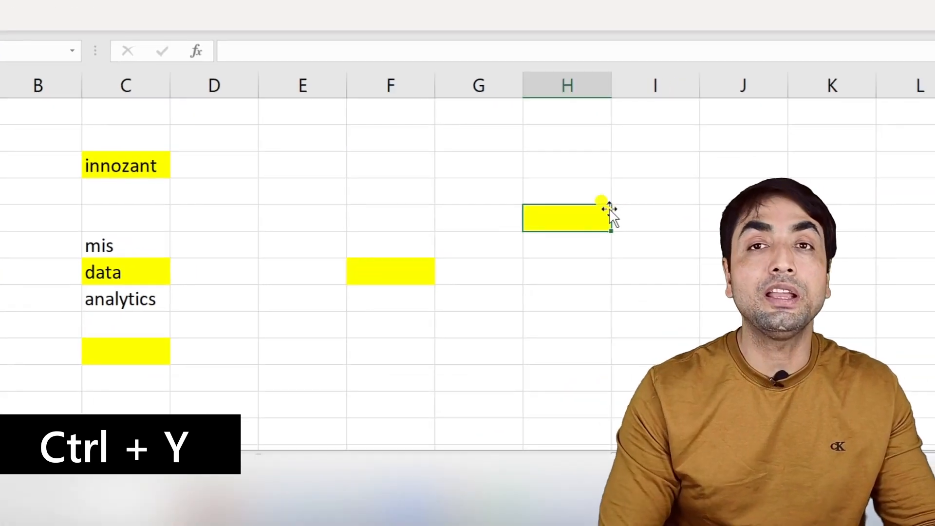